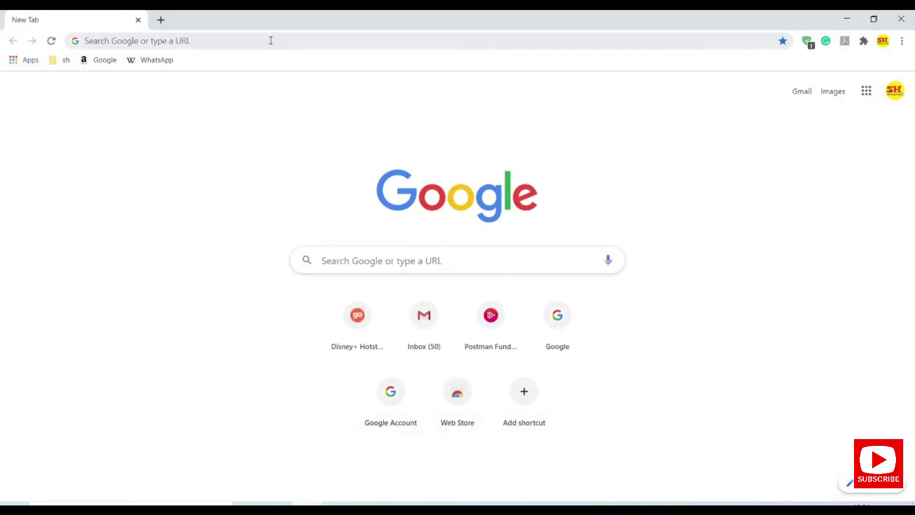
Search Google for 'chropath for chrome' and open the ChroPath Chrome Web Store result.
click(270, 40)
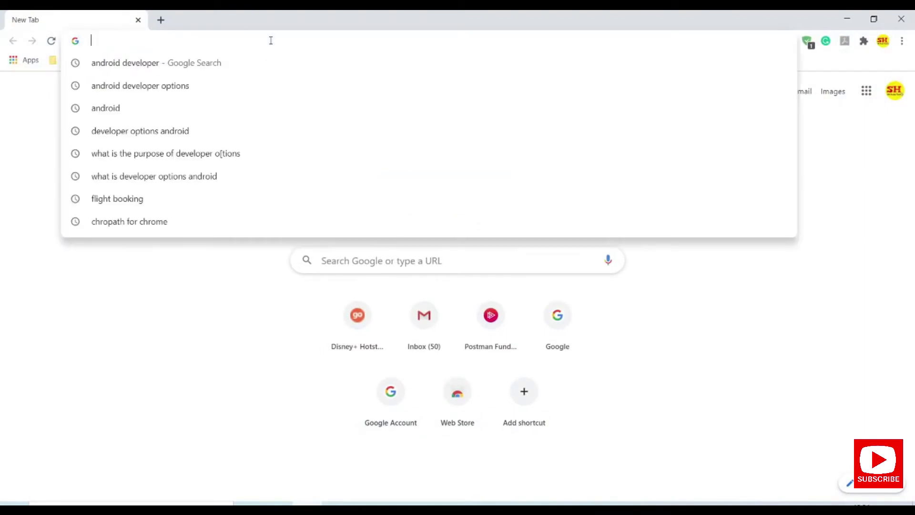
text(chr)
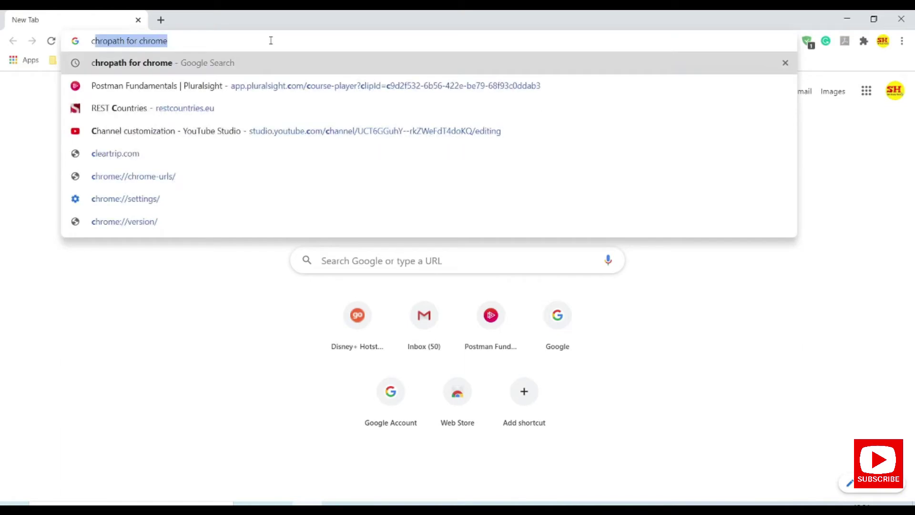
text(opat)
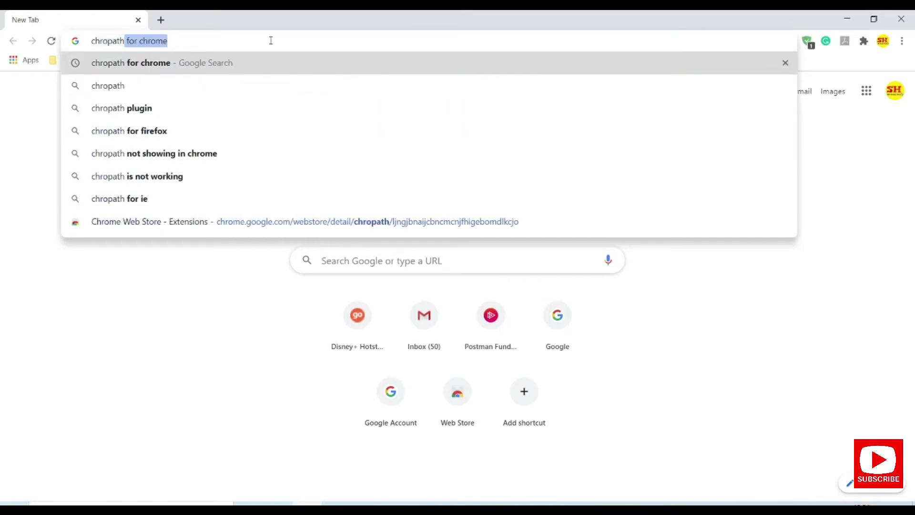
text(h)
key(Return)
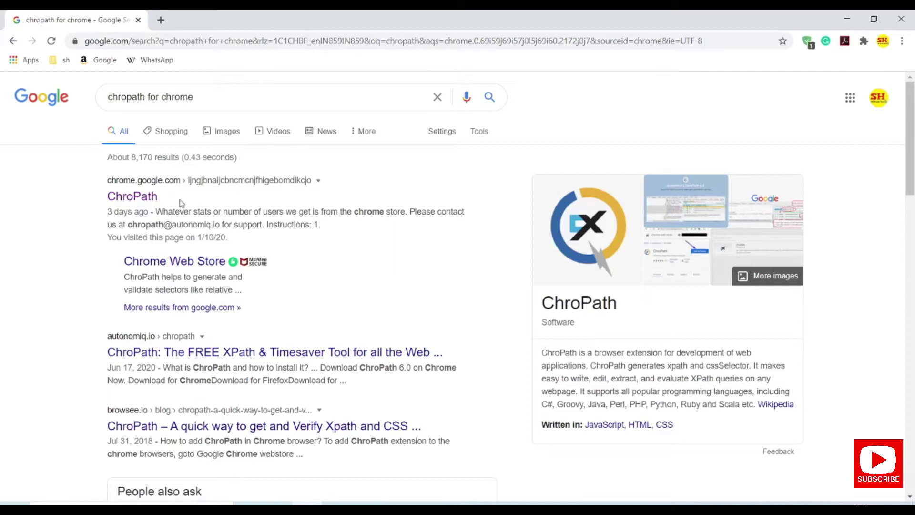
click(142, 192)
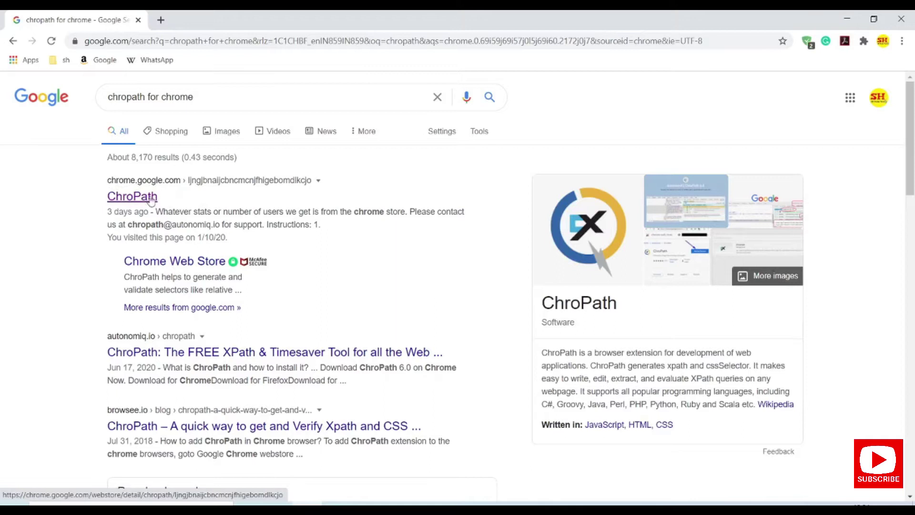
Install the ChroPath extension from its Chrome Web Store listing and confirm the install.
click(142, 201)
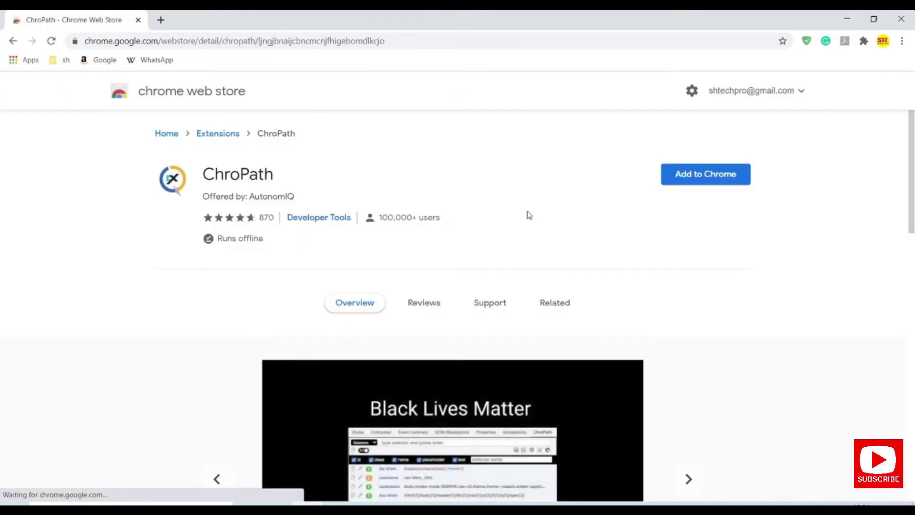
scroll(527, 213, down, 3)
scroll(528, 212, up, 3)
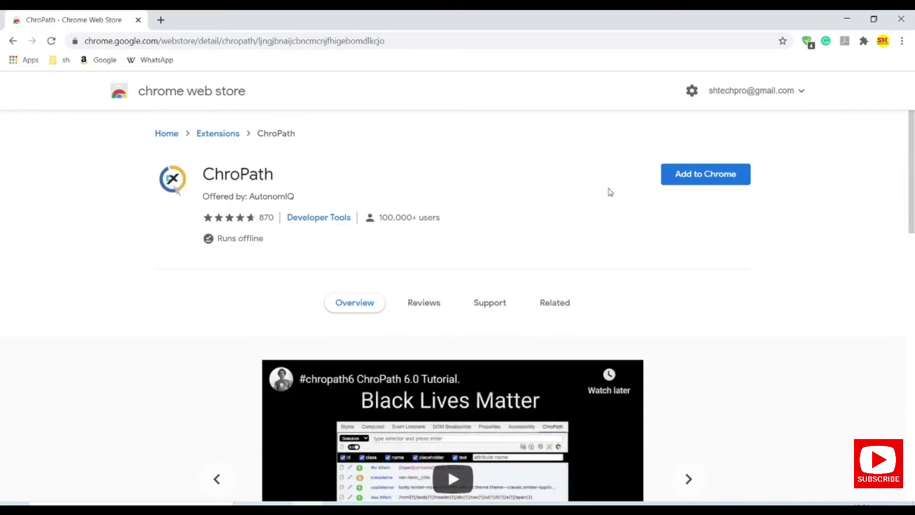
click(716, 179)
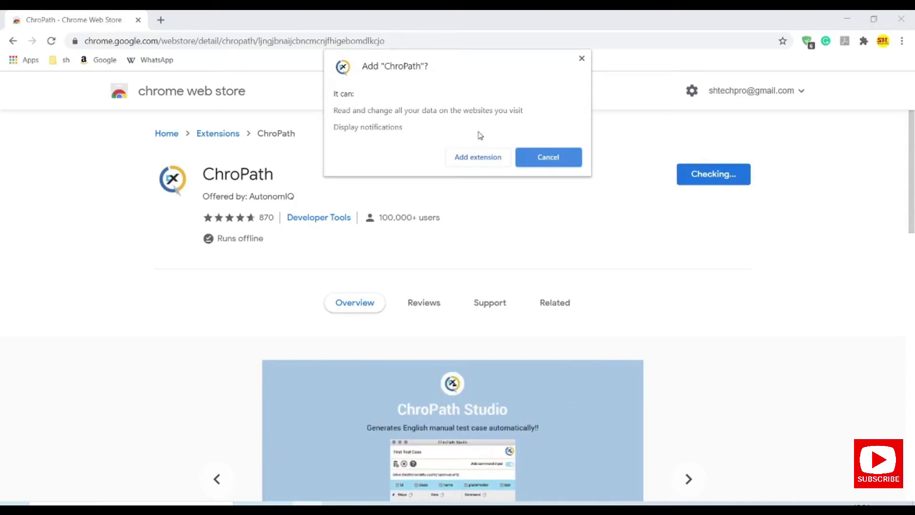
click(475, 161)
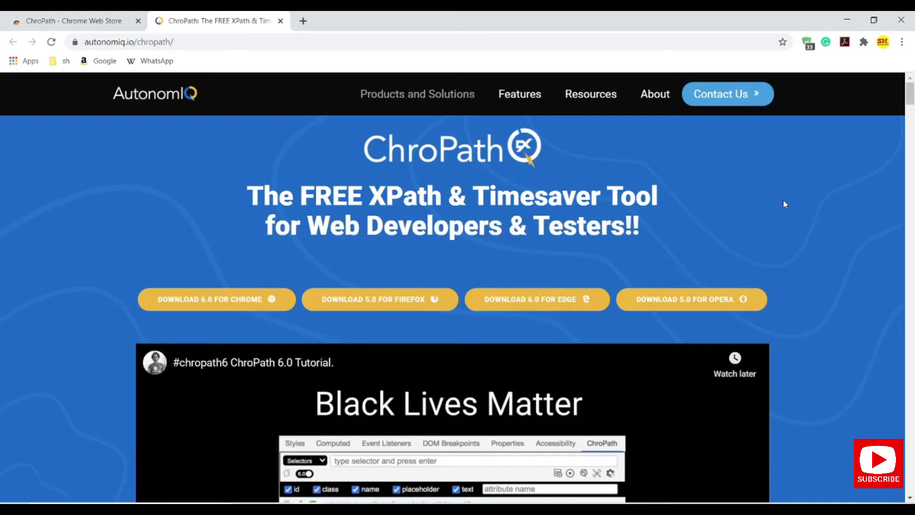
Open DevTools on the ChroPath site and show the ChroPath sidebar panel.
right_click(694, 167)
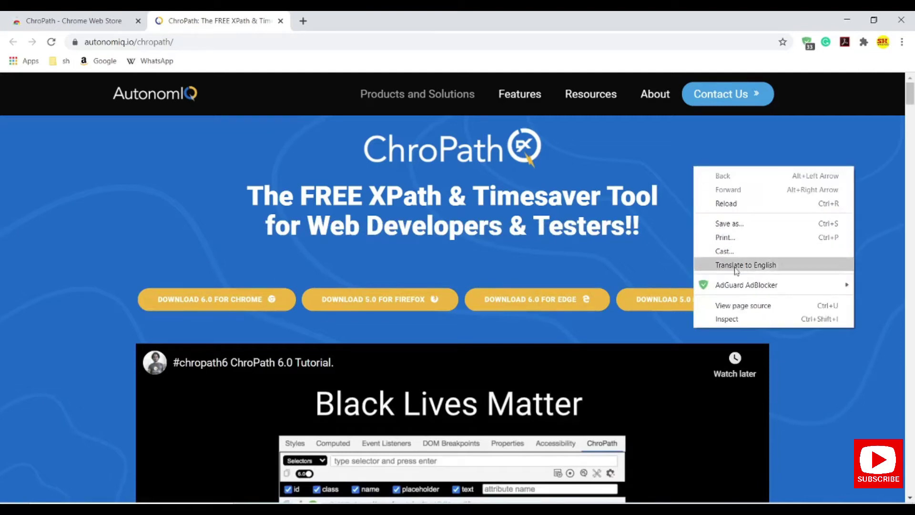
click(733, 318)
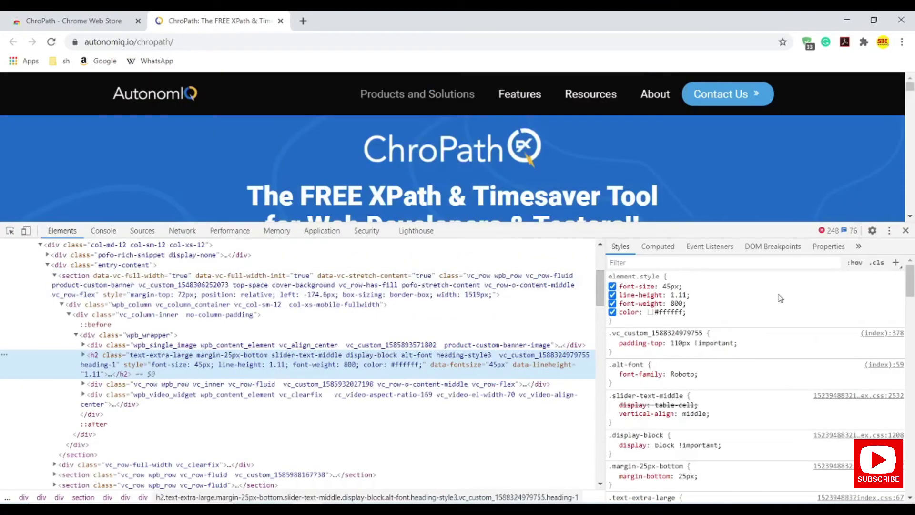
click(861, 247)
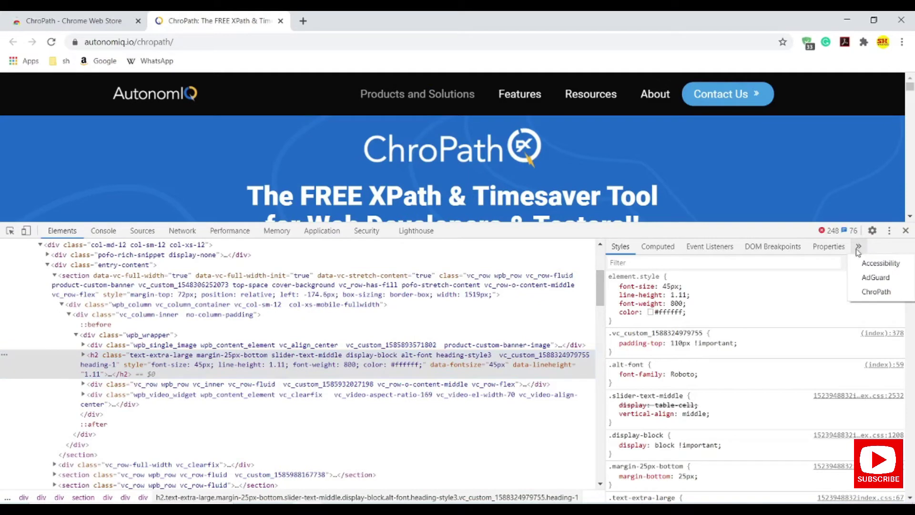
click(867, 293)
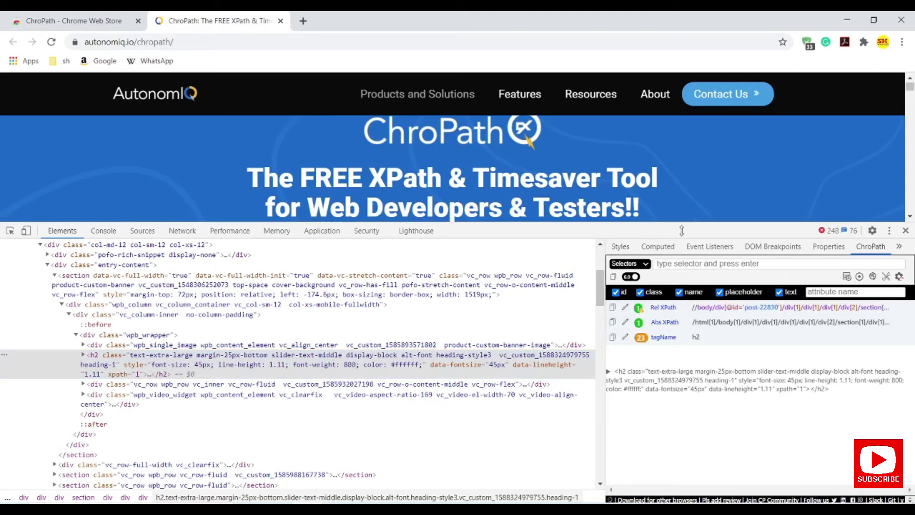
Enlarge DevTools and the ChroPath pane, then pick the AutonomIQ logo image for its XPaths.
drag(682, 223, 622, 179)
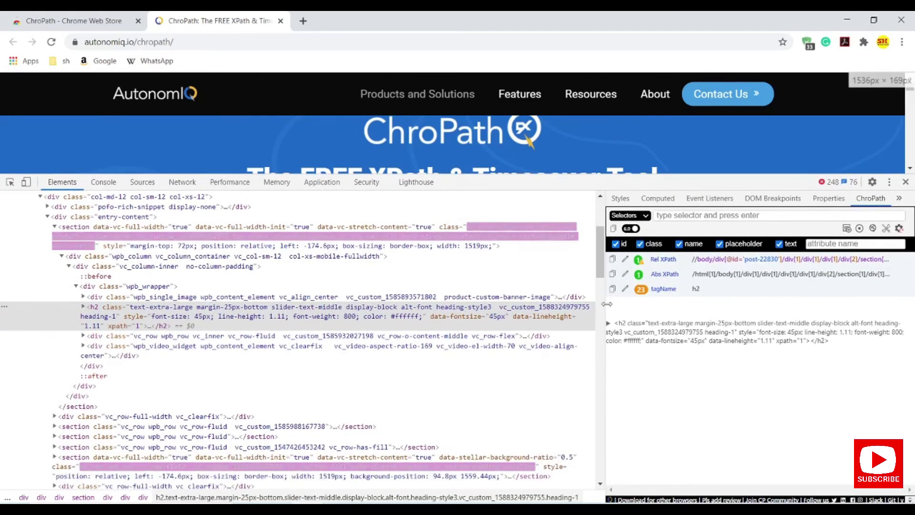
drag(604, 302, 385, 301)
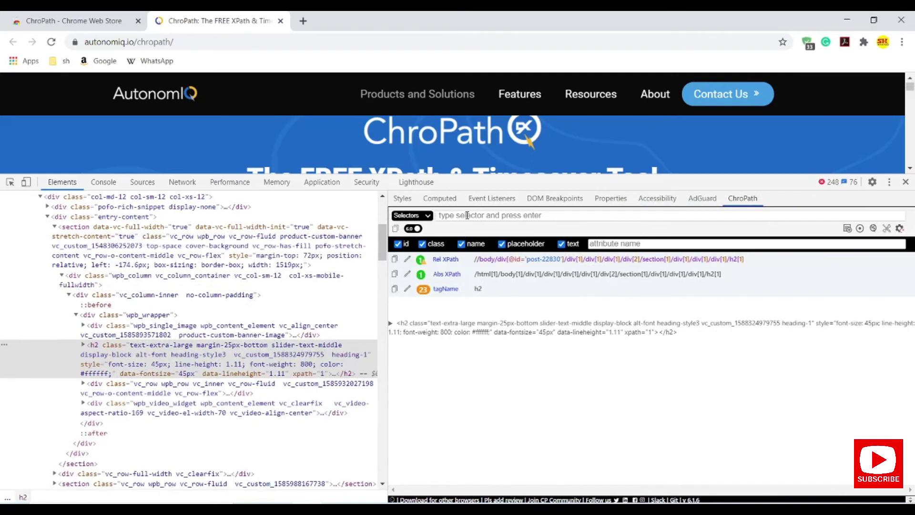
click(10, 182)
click(161, 93)
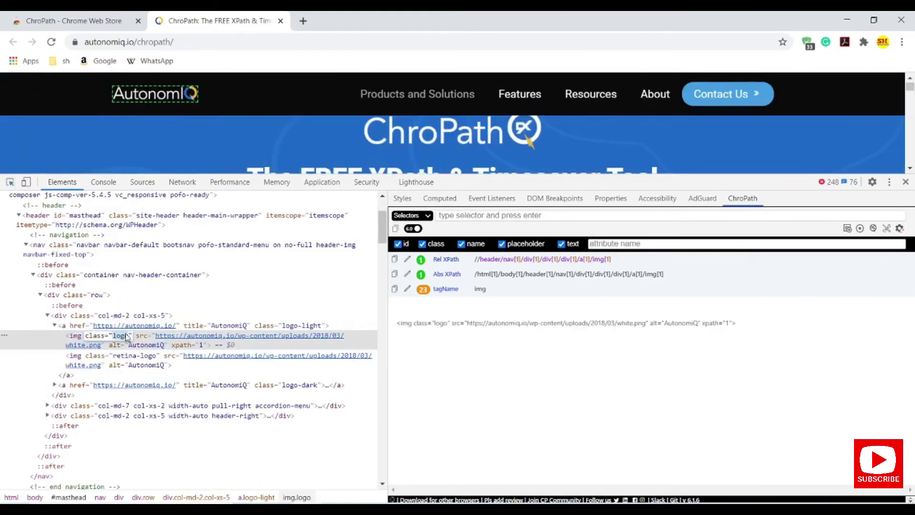
click(460, 216)
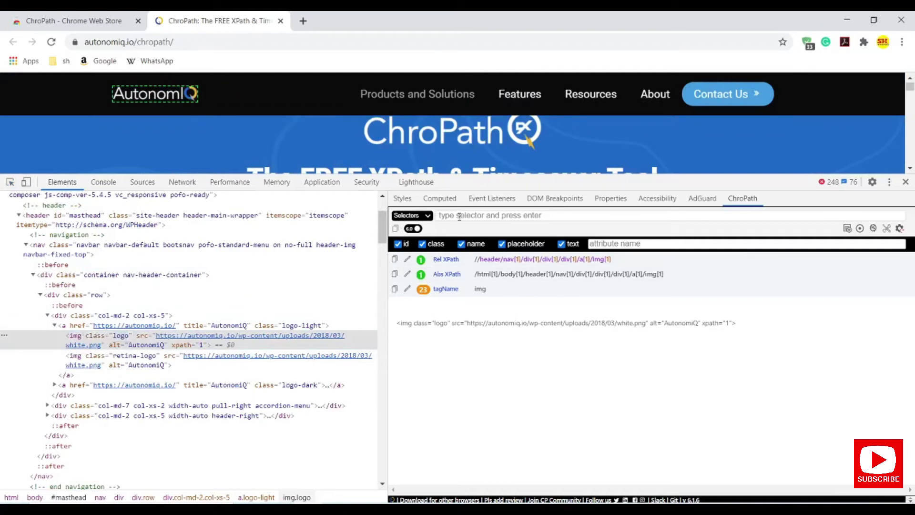
text(//)
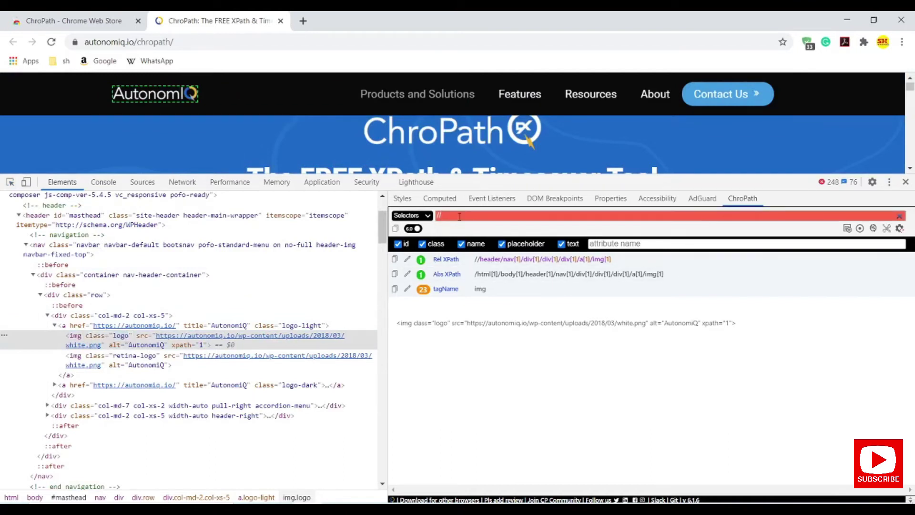
text(img)
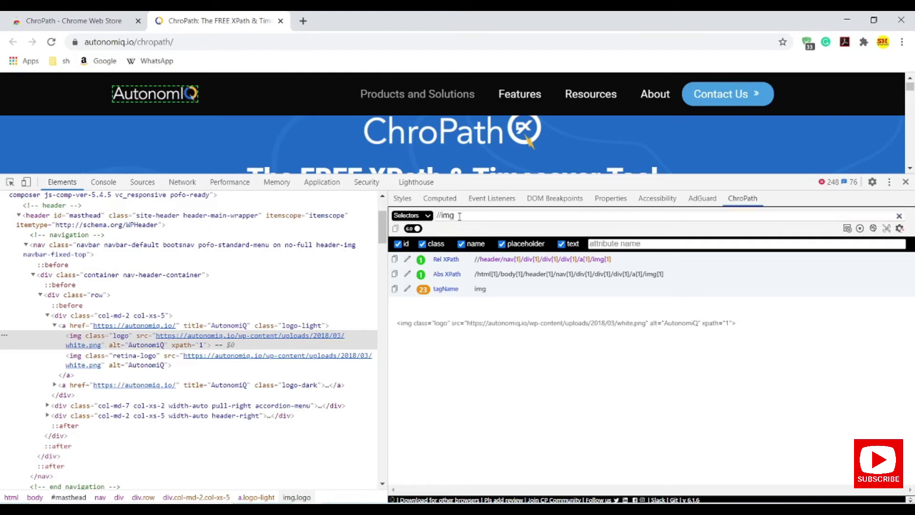
text([)
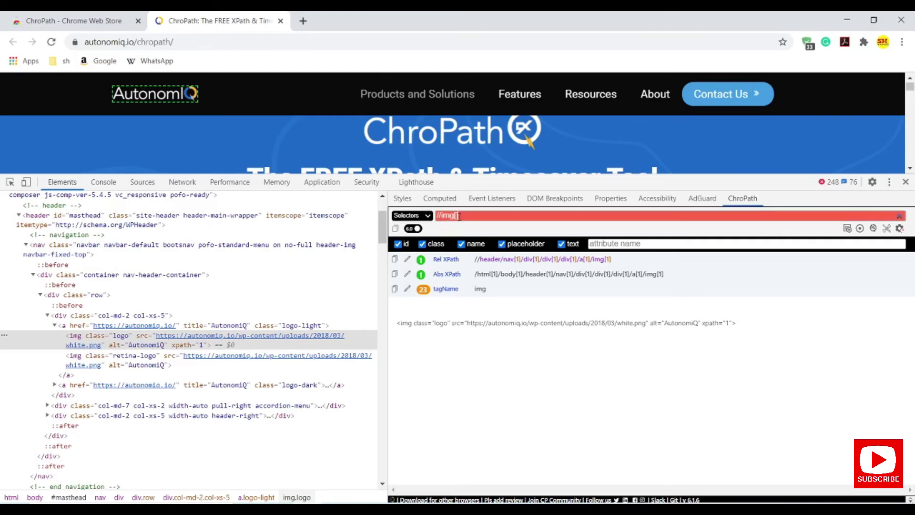
text(@)
text(c)
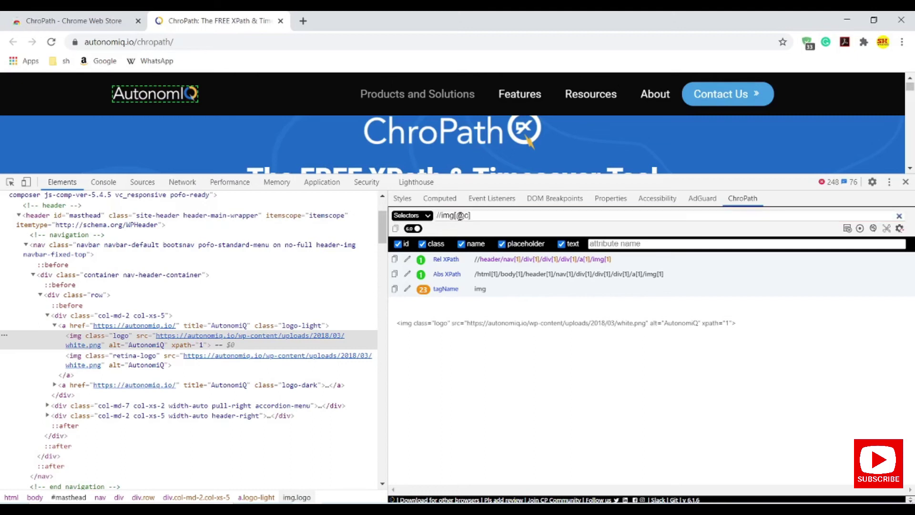
text(lass='logo')
text(')
key(BackSpace)
key(BackSpace)
key(BackSpace)
key(BackSpace)
key(BackSpace)
key(BackSpace)
key(BackSpace)
key(BackSpace)
Delete the ChroPath selector text back to just //img.
key(BackSpace)
key(BackSpace)
key(BackSpace)
key(BackSpace)
text([)
key(BackSpace)
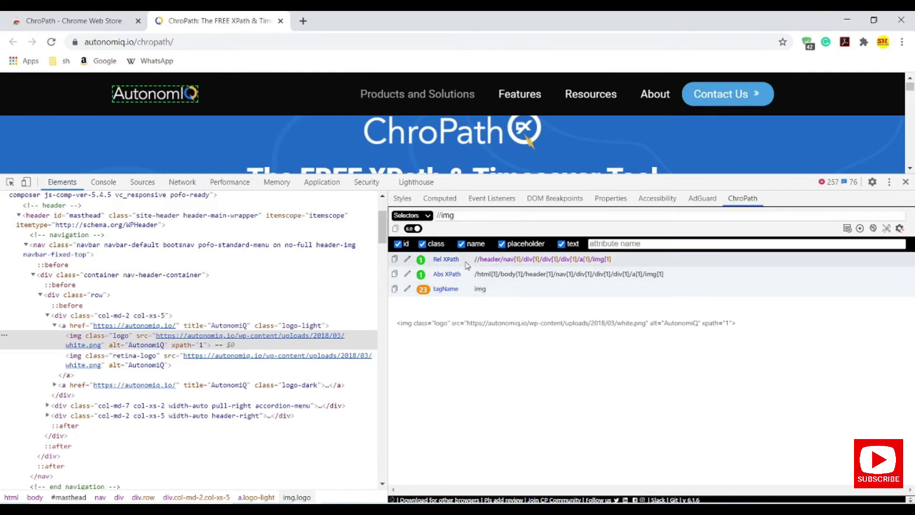